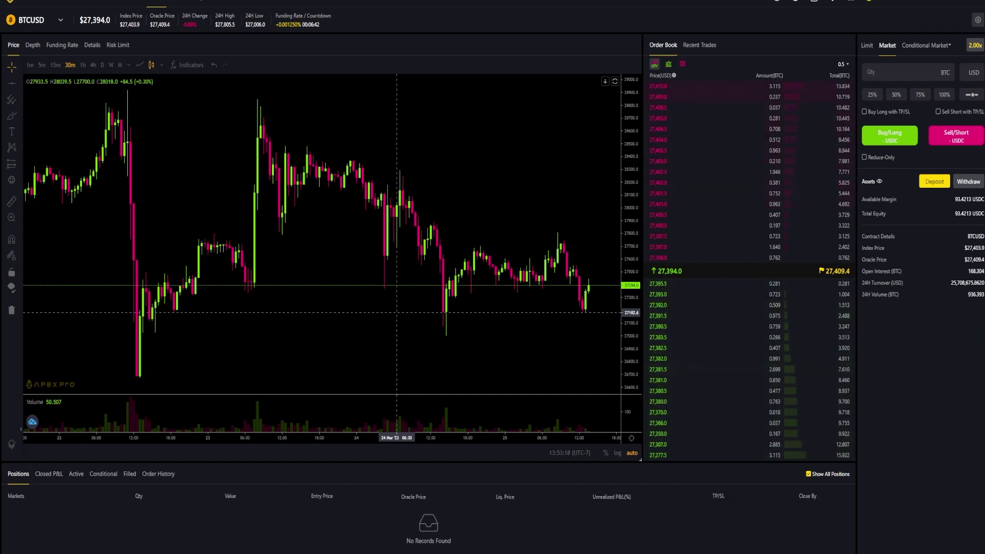
- Buy a 0.002 BTC market long on BTCUSD at 25% size and dismiss the guide
left_click(872, 96)
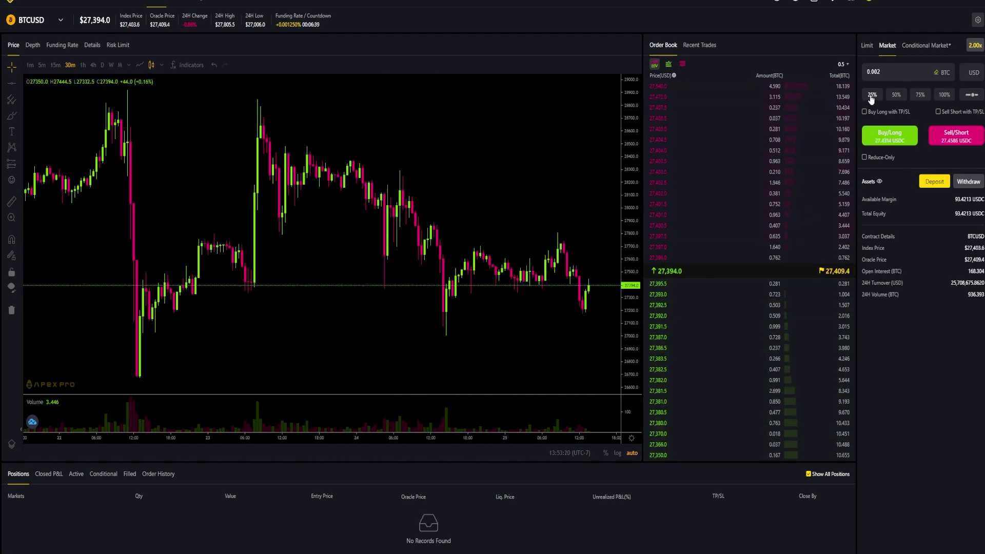
left_click(885, 138)
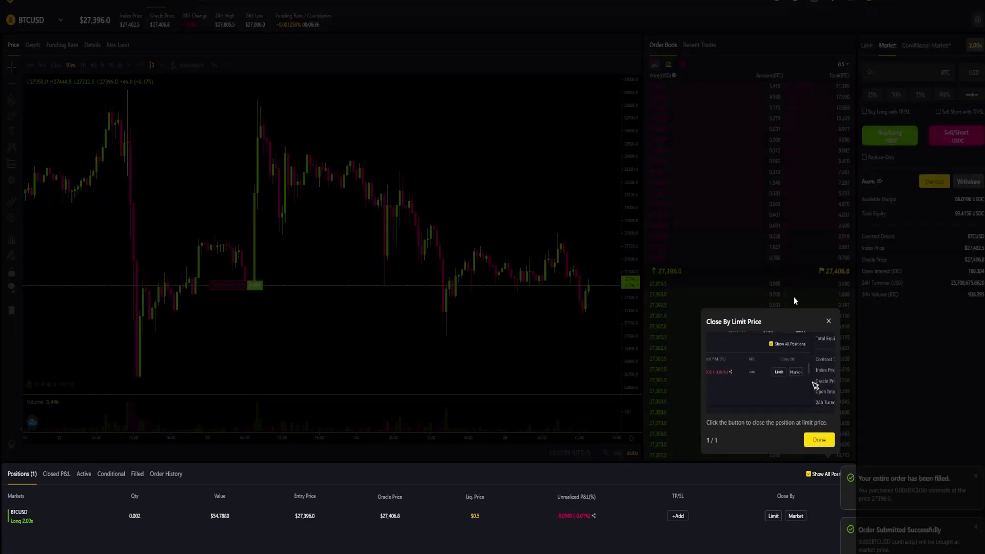
left_click(819, 440)
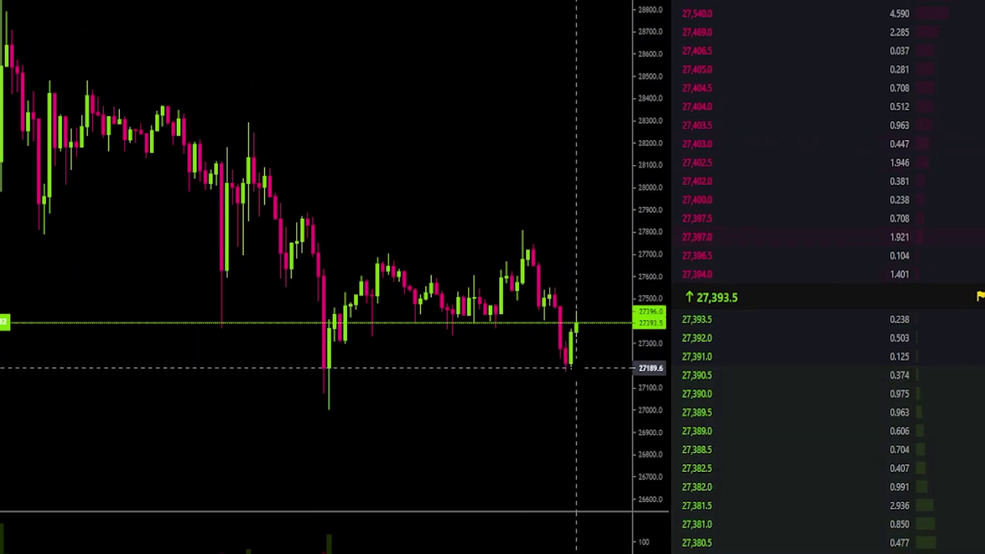
- Draw horizontal level lines at 27179.1 and 27723.0 on the BTCUSD chart
key("alt+h")
right_click(546, 385)
left_click(484, 387)
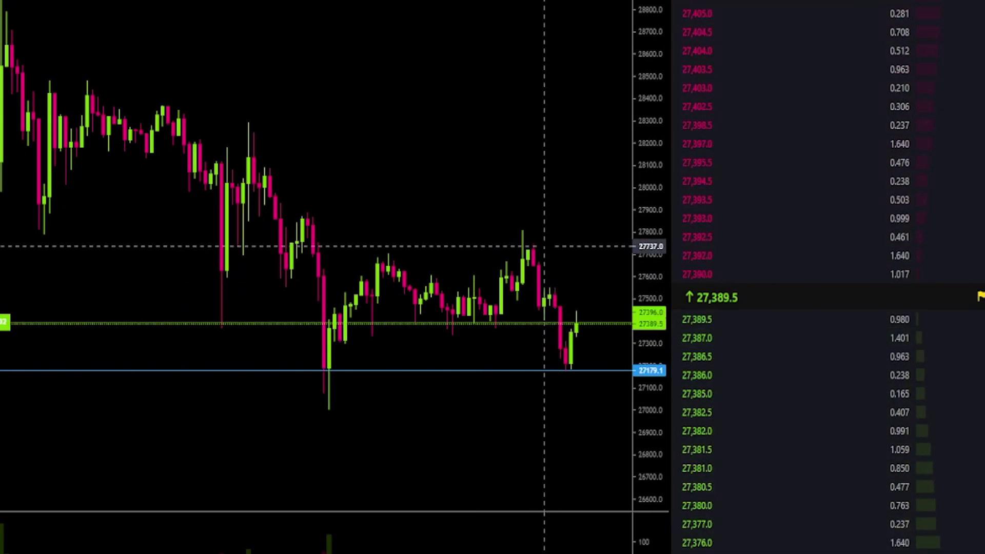
mouse_move(540, 240)
left_mouse_down()
mouse_move(508, 239)
mouse_move(522, 272)
mouse_move(534, 229)
left_mouse_up()
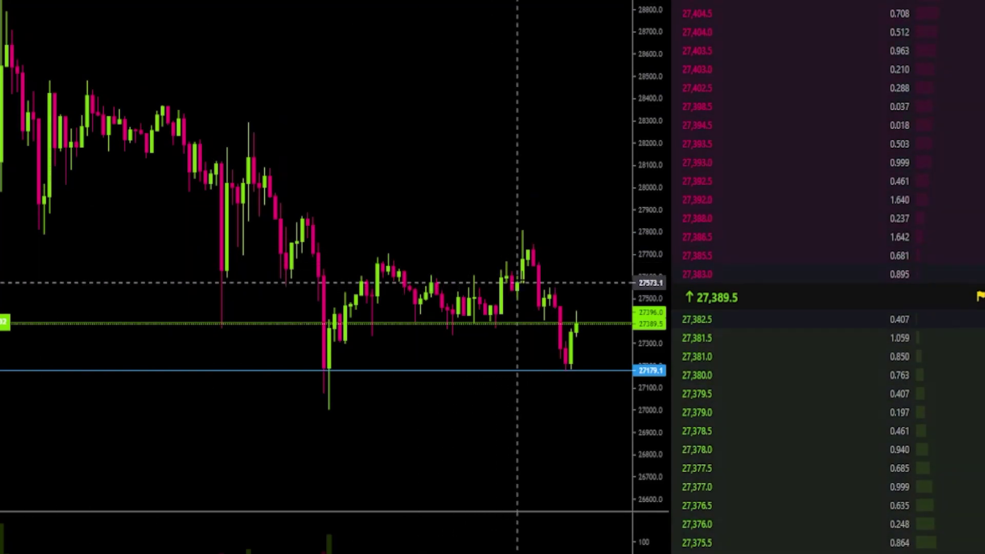
key("alt+h")
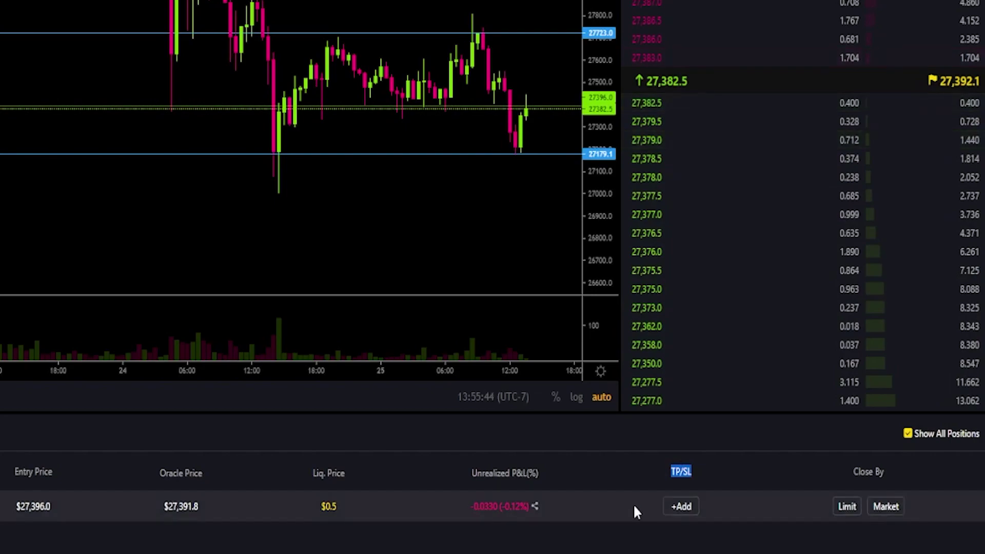
- Set a 27723 take-profit for 100% of the 0.002 BTC long, projecting $0.7 USDC
left_click(682, 506)
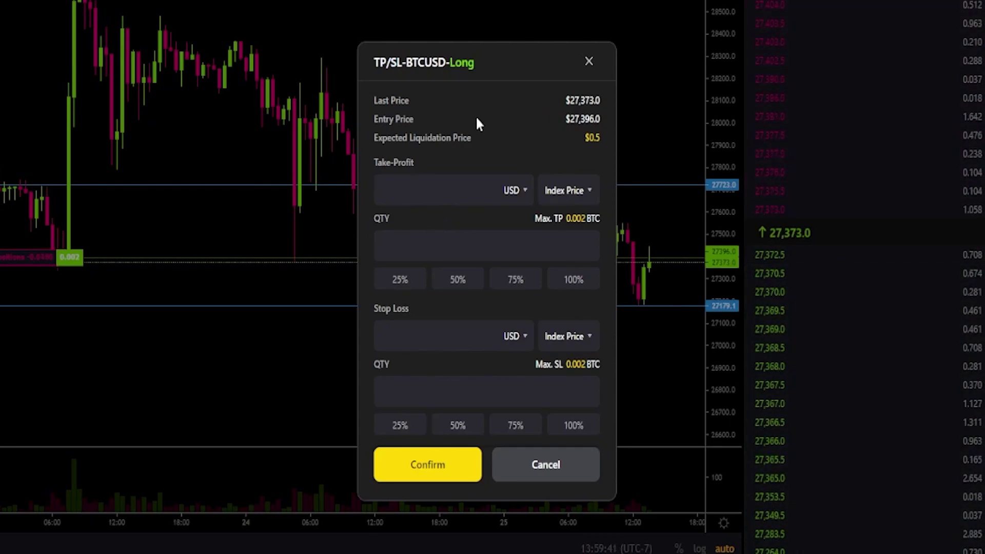
left_click(408, 191)
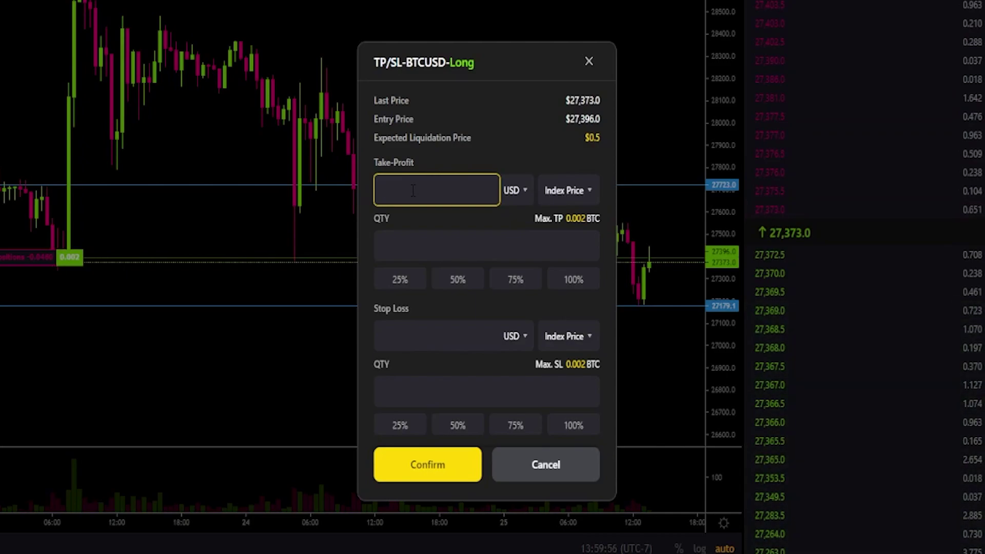
type("27723")
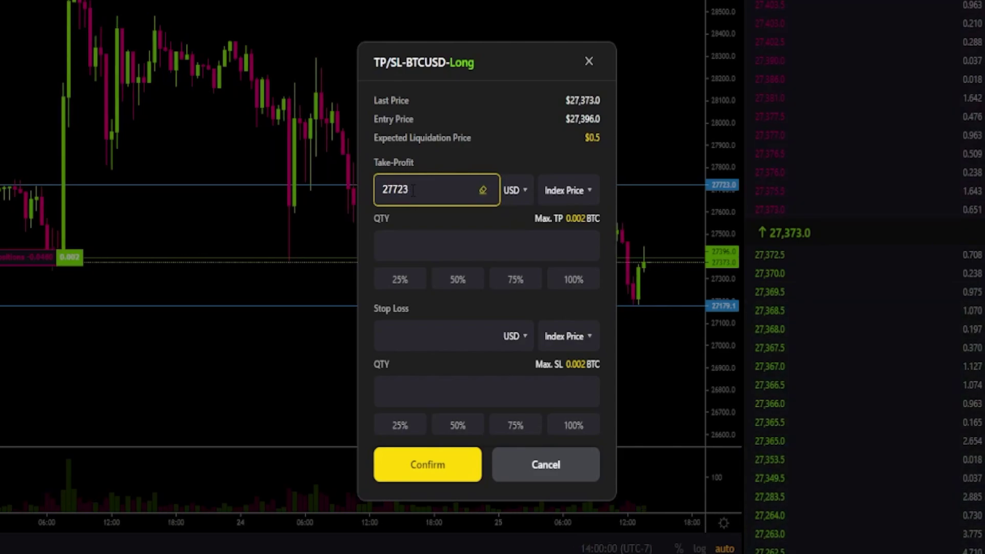
left_click(411, 247)
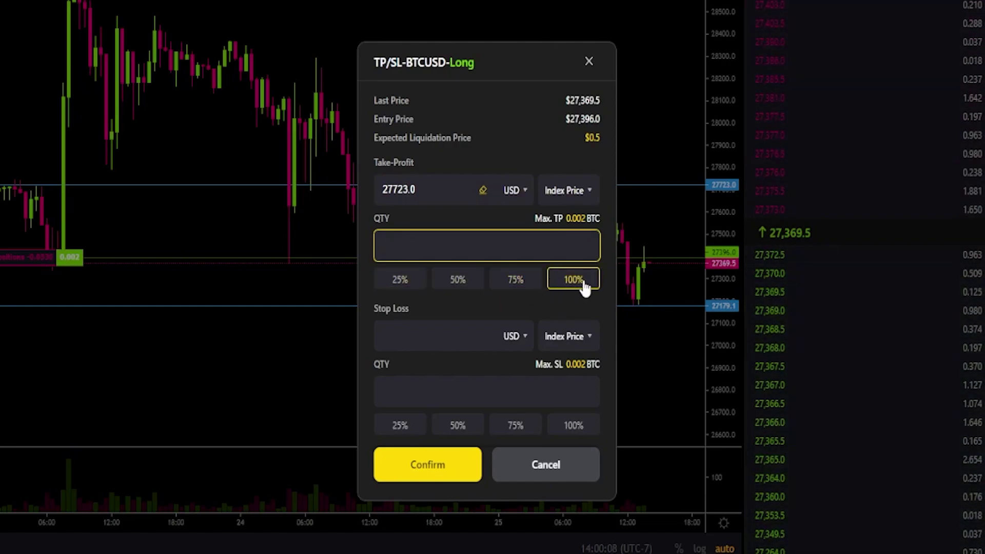
left_click(578, 278)
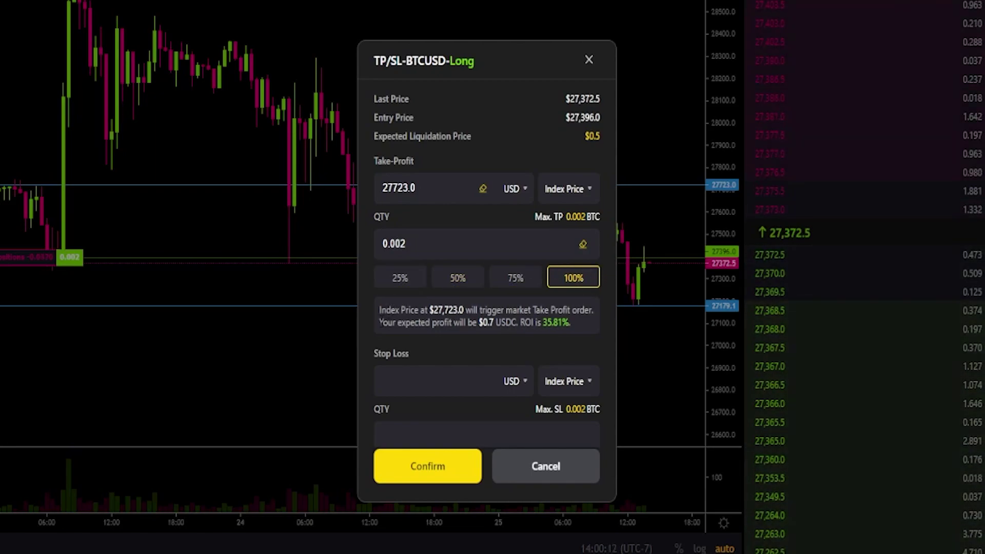
left_click_drag(379, 322, 578, 325)
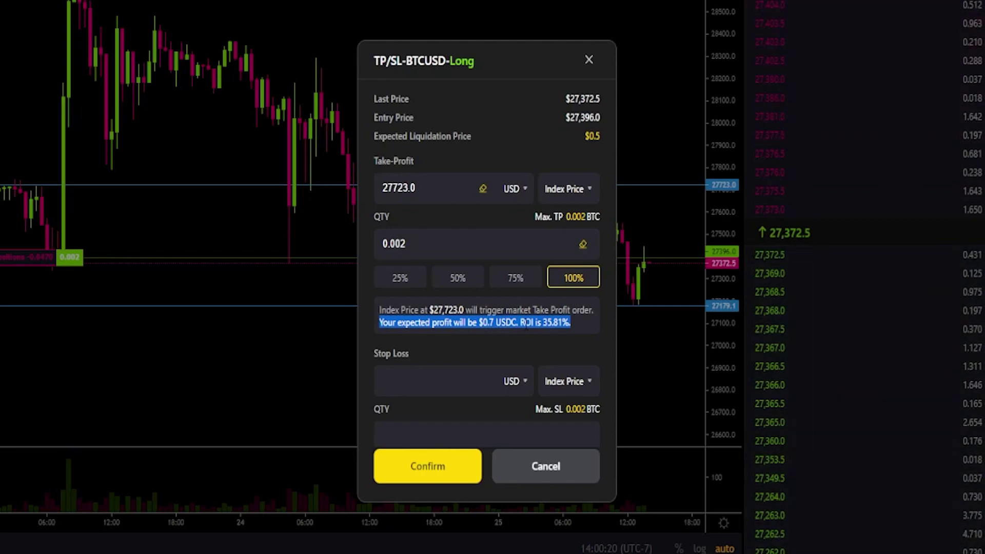
left_click(578, 322)
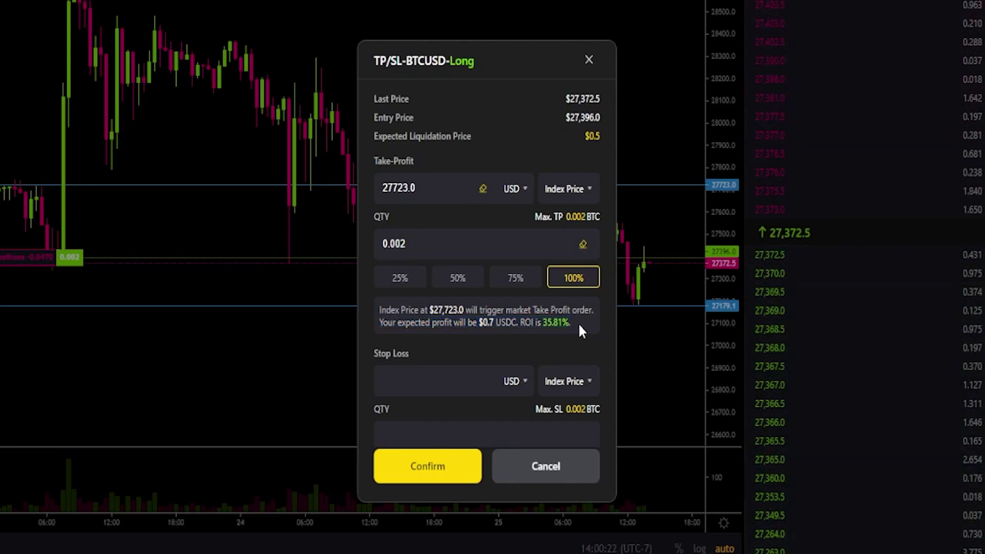
left_click(440, 382)
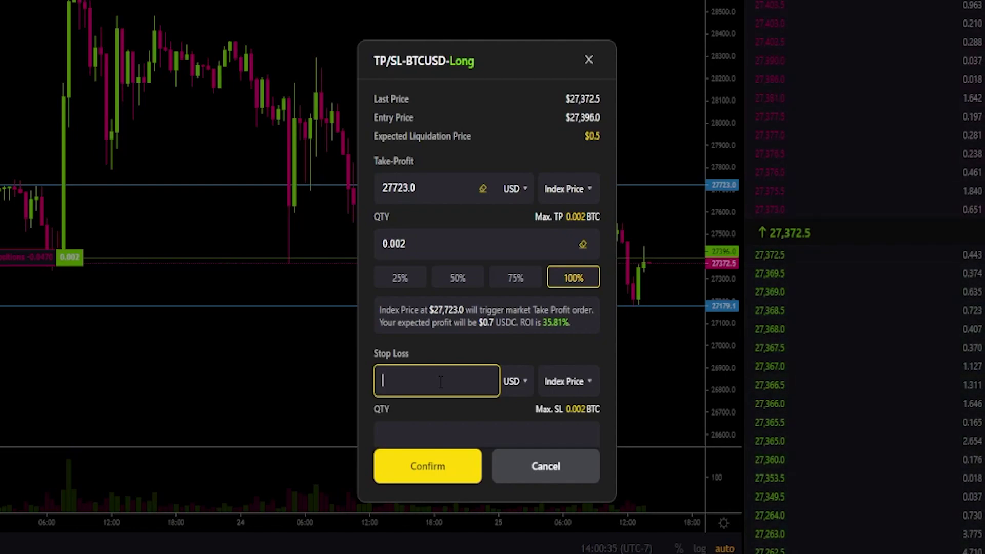
- Add a 27055 stop-loss for the full 0.002 BTC and confirm both TP/SL orders
type("27")
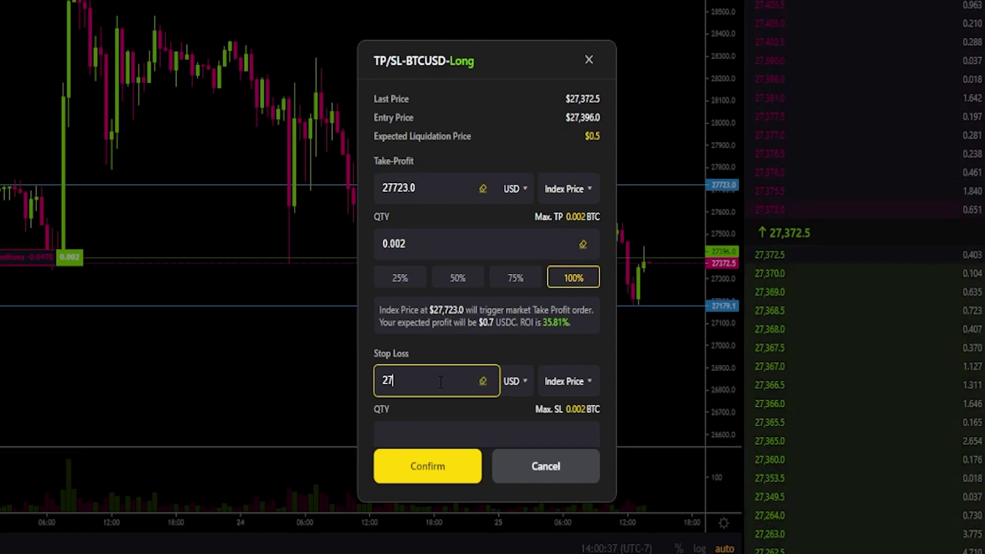
type("055")
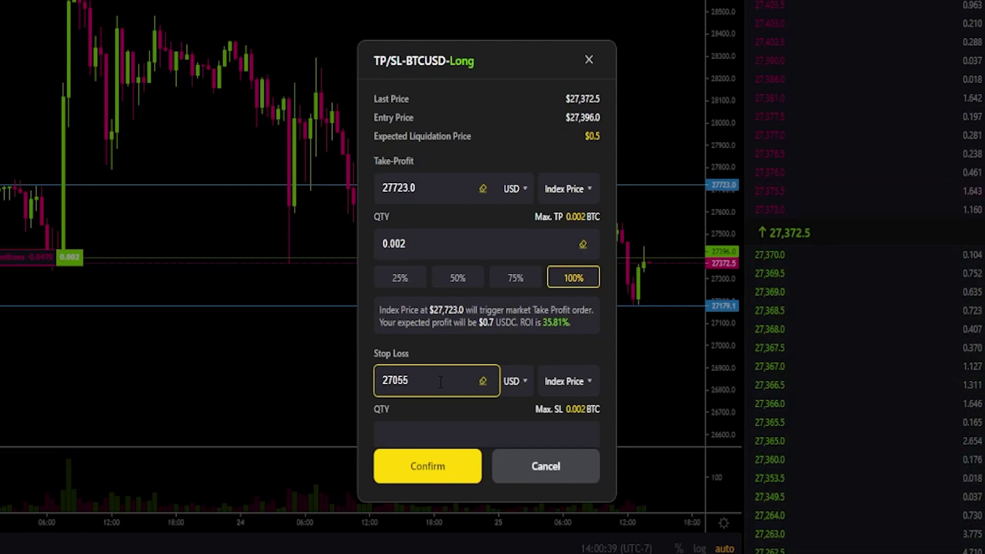
scroll(448, 373, "down", 1)
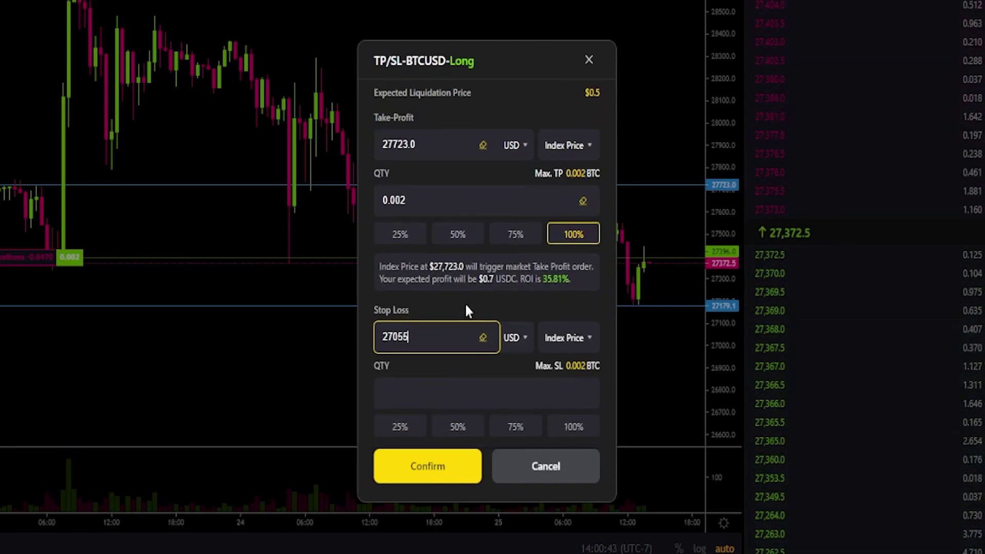
left_click(572, 429)
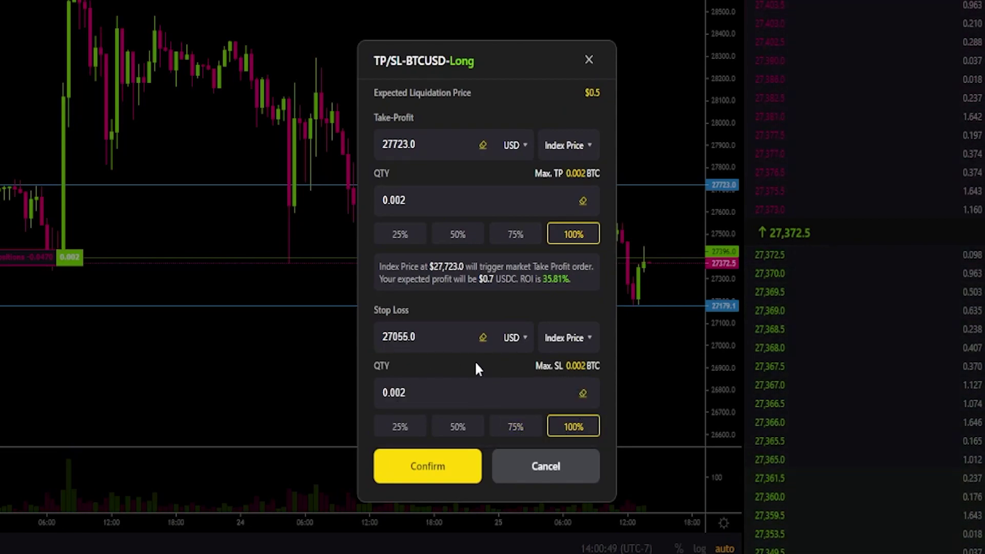
scroll(475, 361, "down", 2)
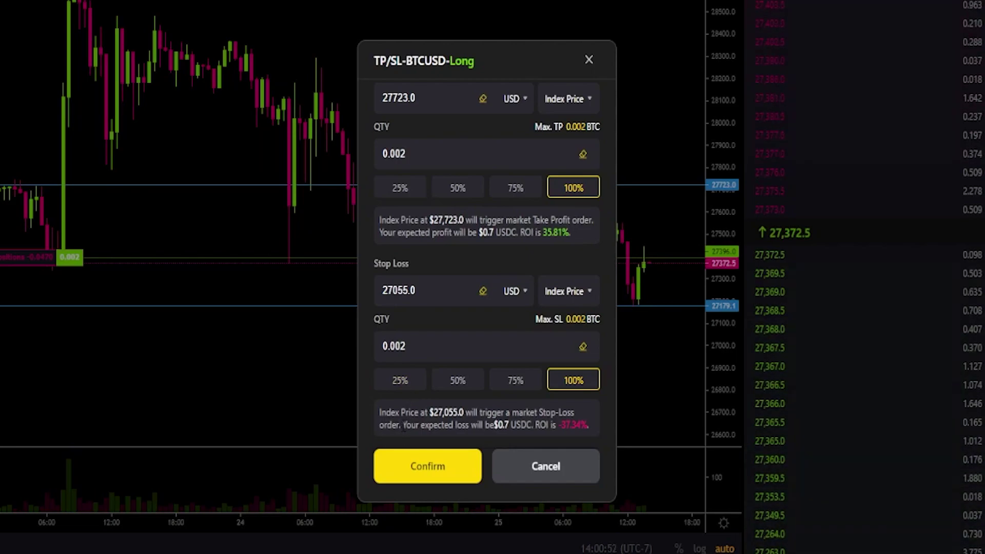
left_click_drag(404, 425, 590, 417)
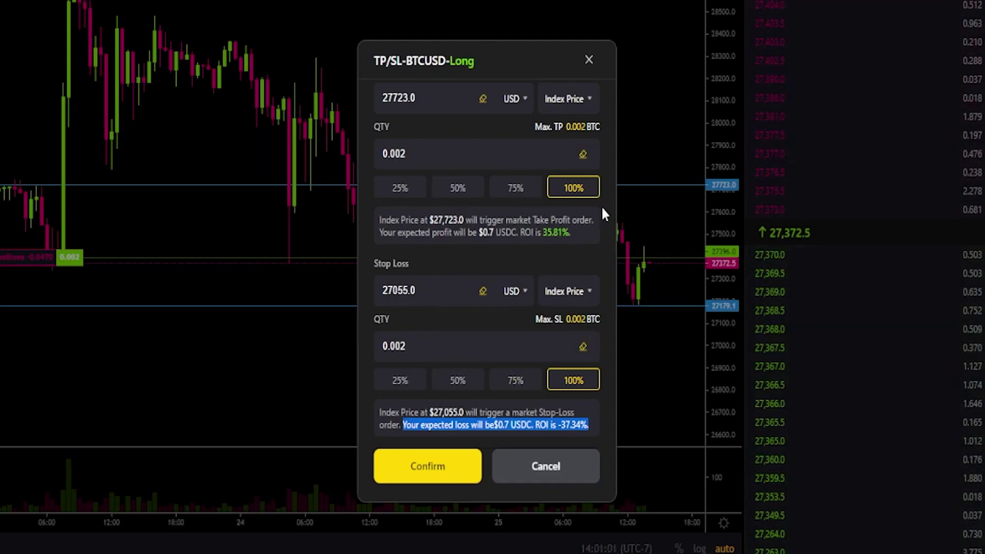
left_click(428, 467)
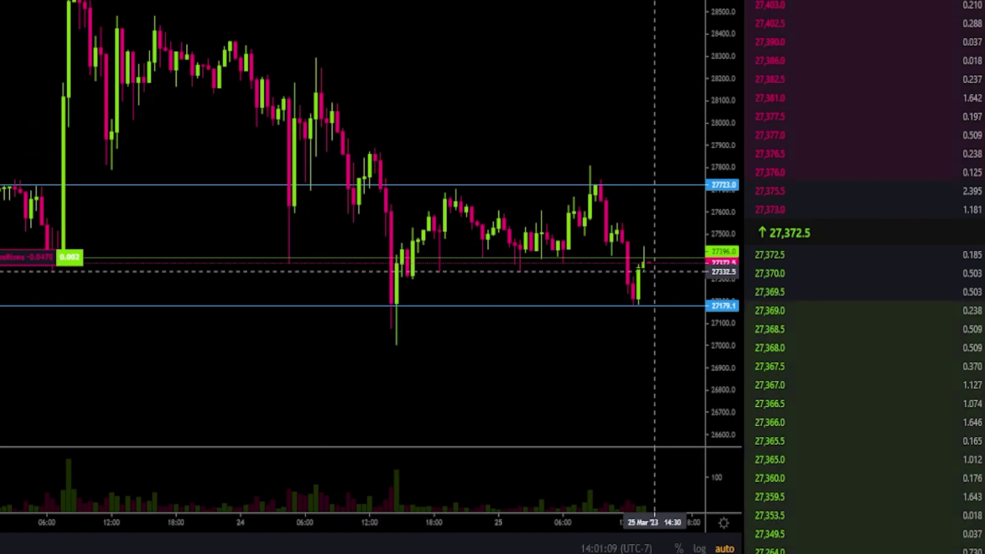
mouse_move(646, 259)
left_mouse_down()
mouse_move(677, 173)
mouse_move(666, 191)
left_mouse_up()
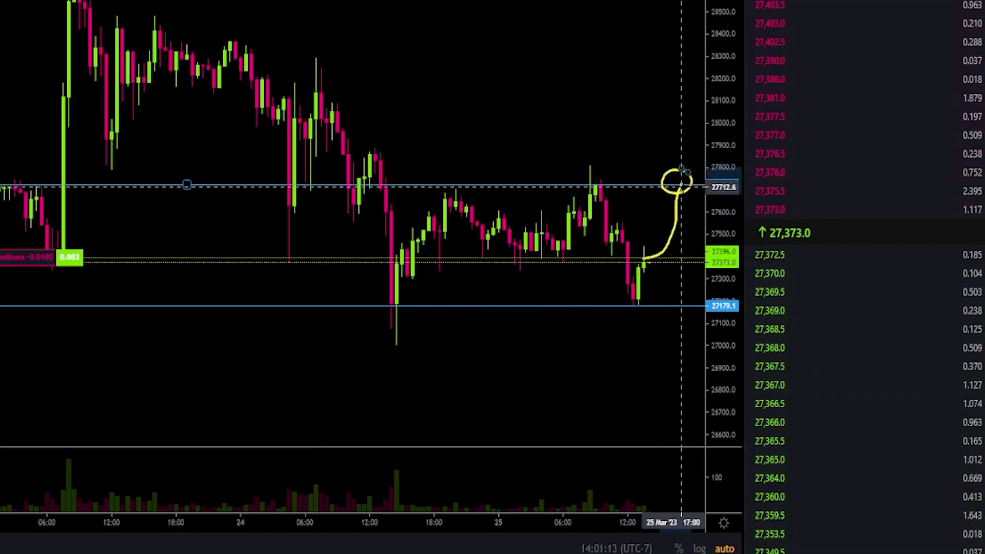
mouse_move(645, 262)
left_mouse_down()
mouse_move(669, 261)
mouse_move(691, 319)
left_mouse_up()
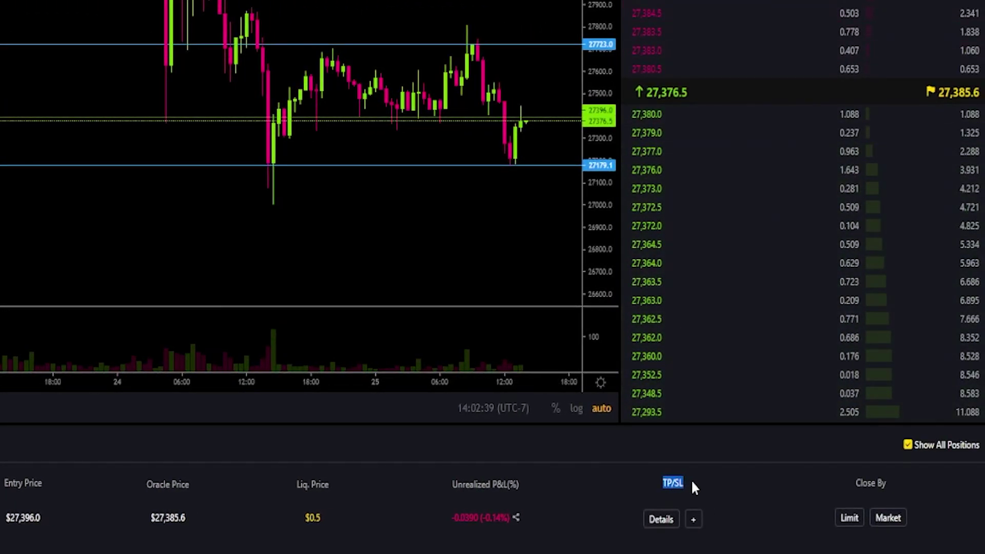
- Cancel all TP/SL orders from the position's TP/SL details and confirm
left_click(659, 521)
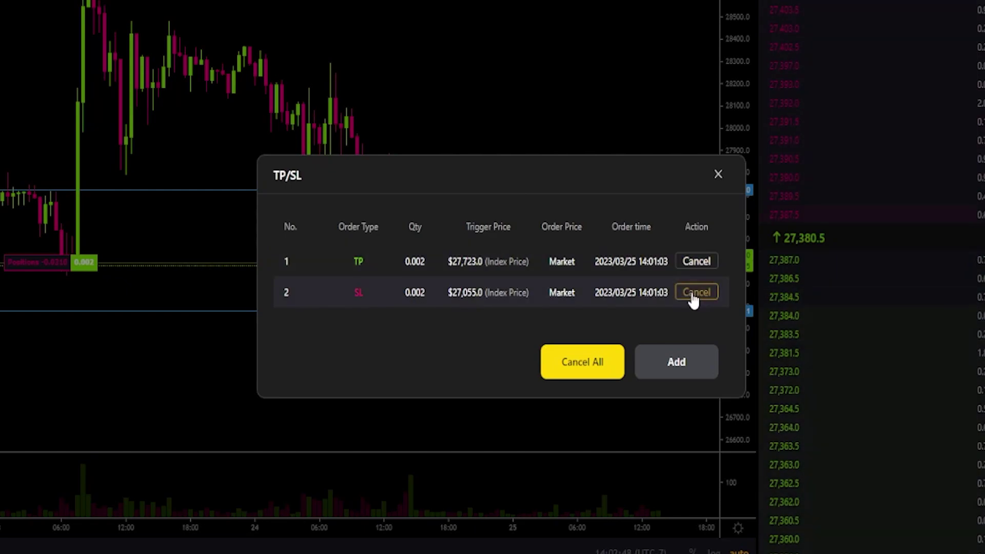
left_click(584, 364)
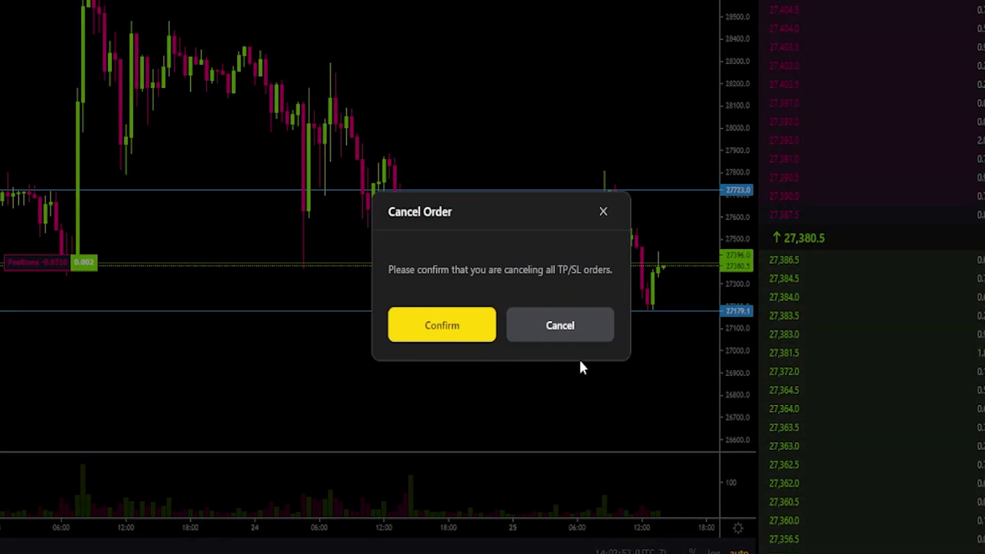
left_click(432, 330)
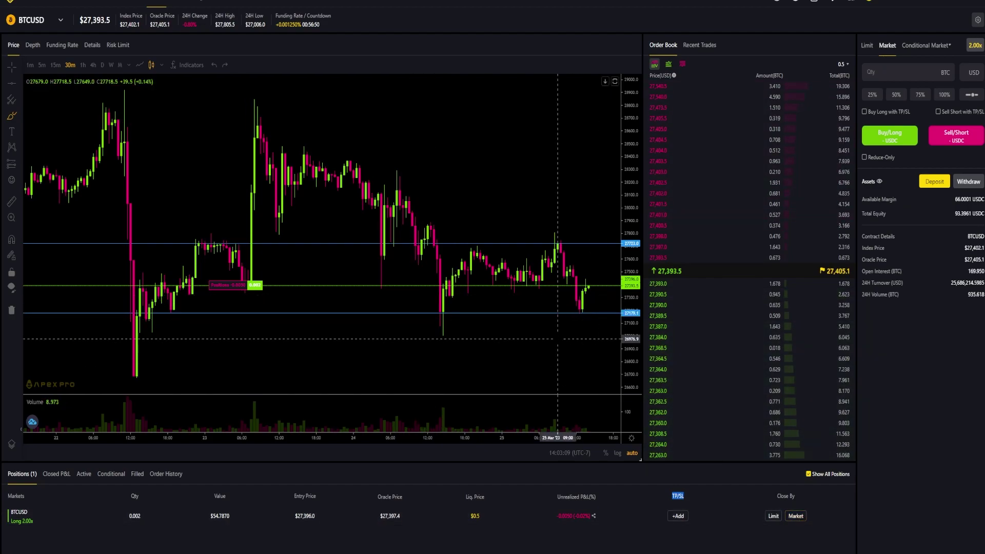
- Close the entire BTCUSD long at market
left_click(800, 518)
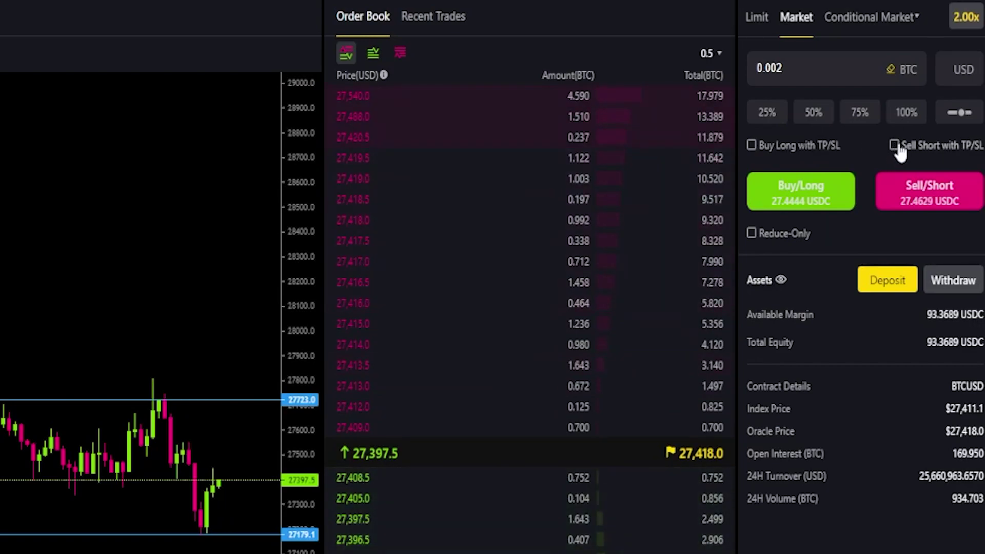
- Buy a long with take-profit 27723 and stop-loss 27055 attached at entry
left_click(752, 146)
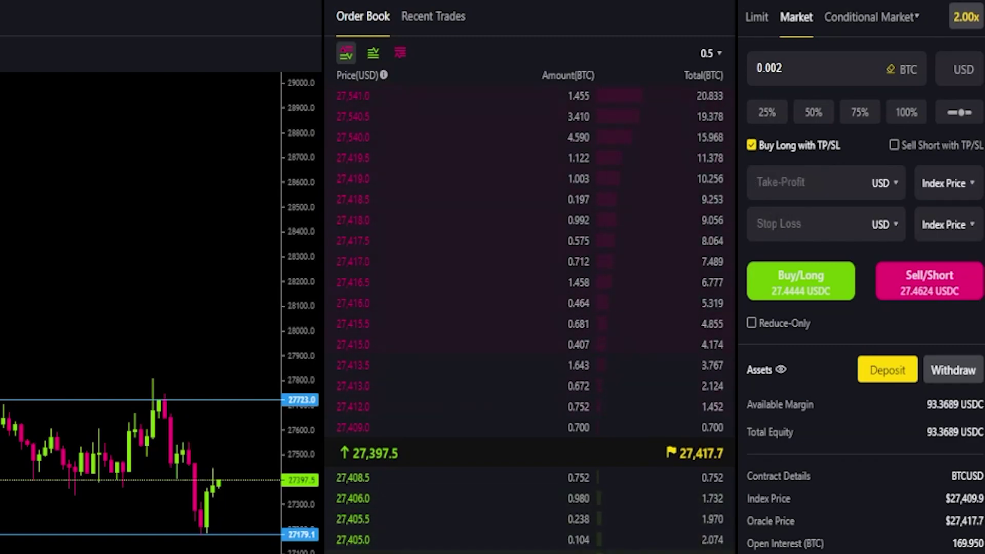
left_click(808, 182)
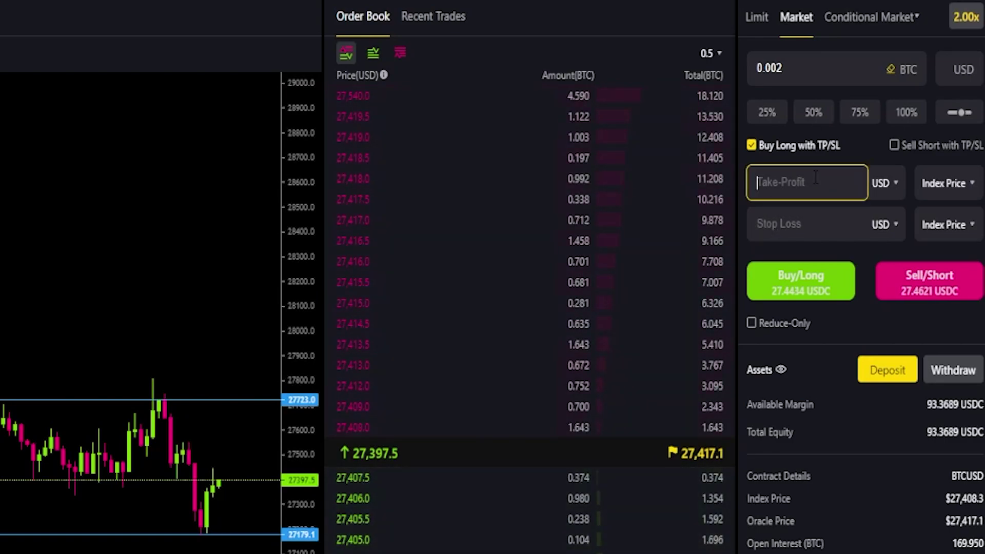
type("27723")
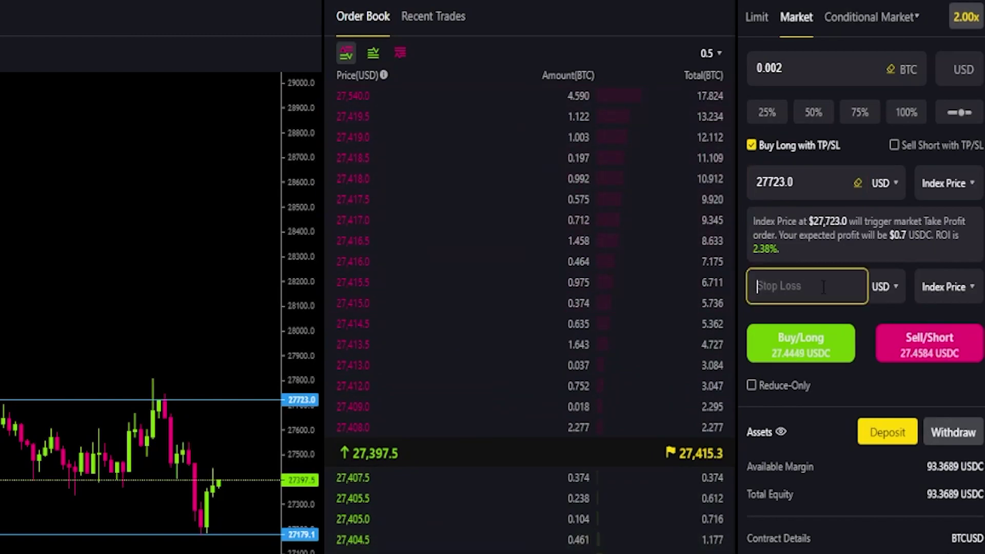
type("2705")
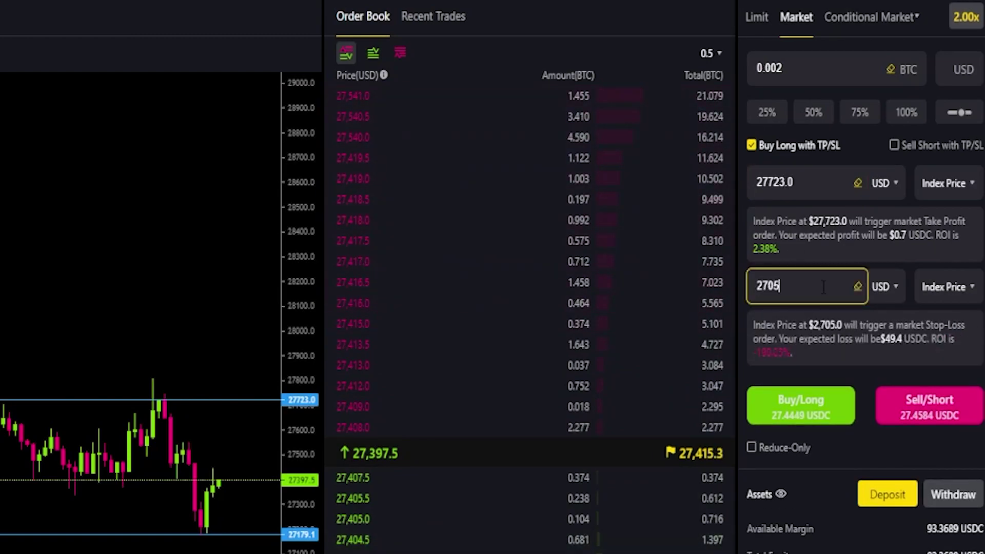
type("5")
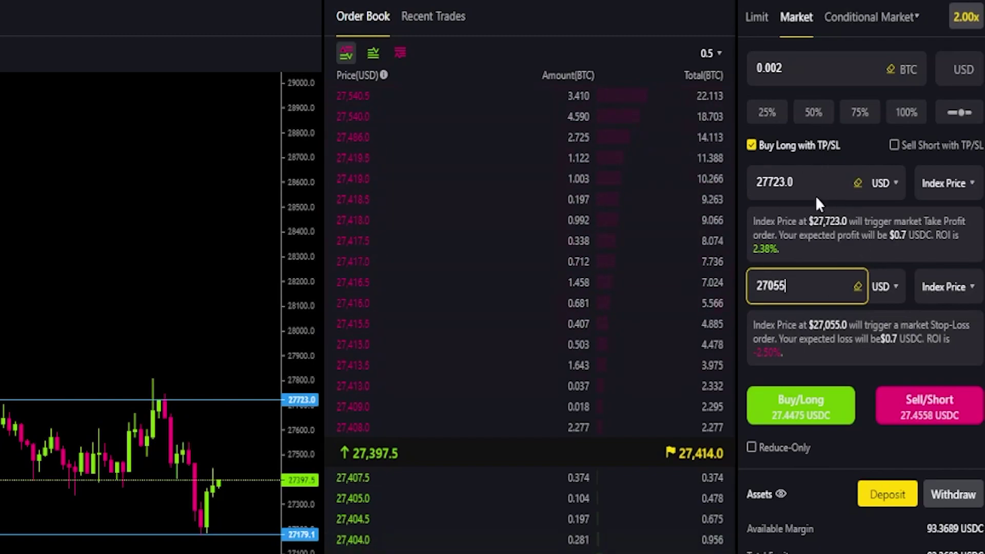
left_click(797, 411)
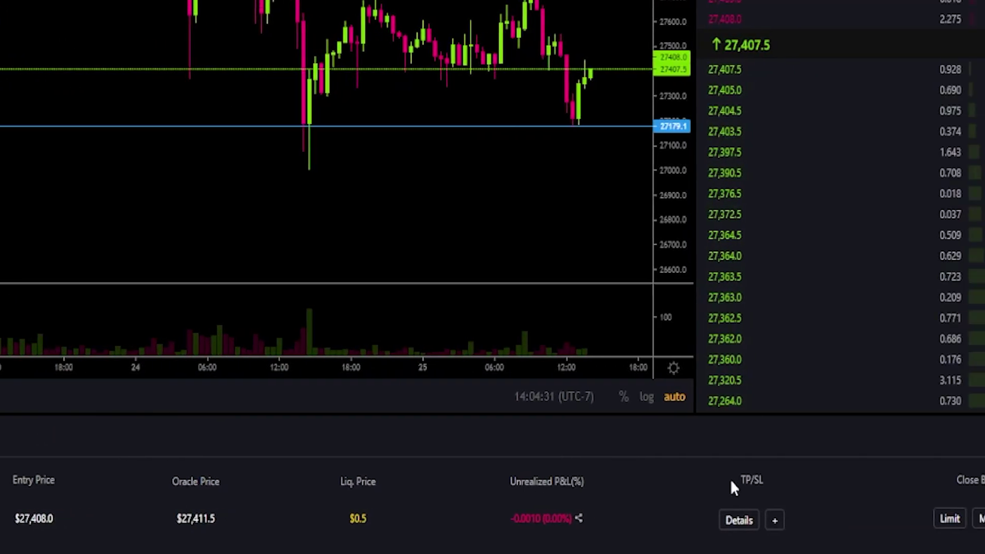
- Review the new long's take-profit and stop-loss orders and request cancelling both at once
left_click_drag(619, 480, 659, 482)
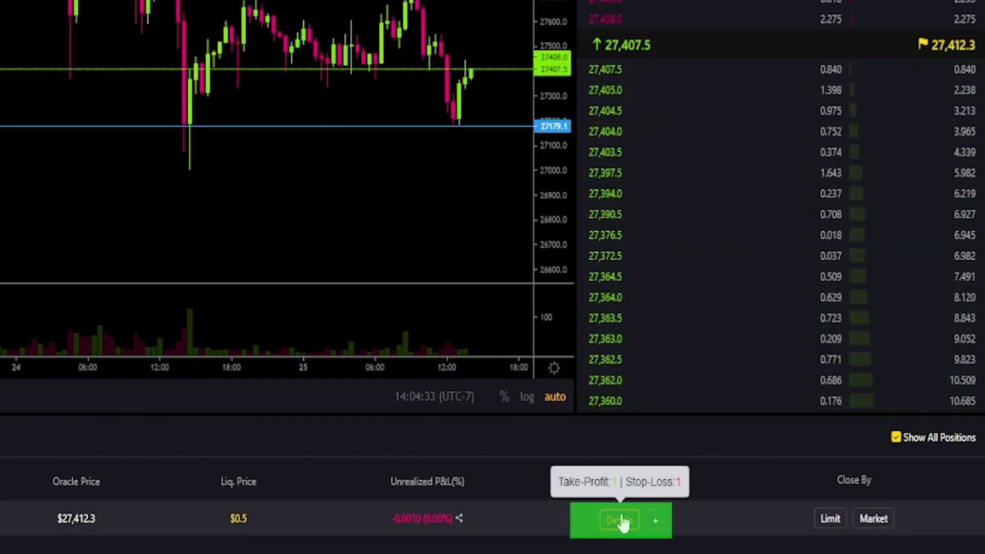
left_click(620, 521)
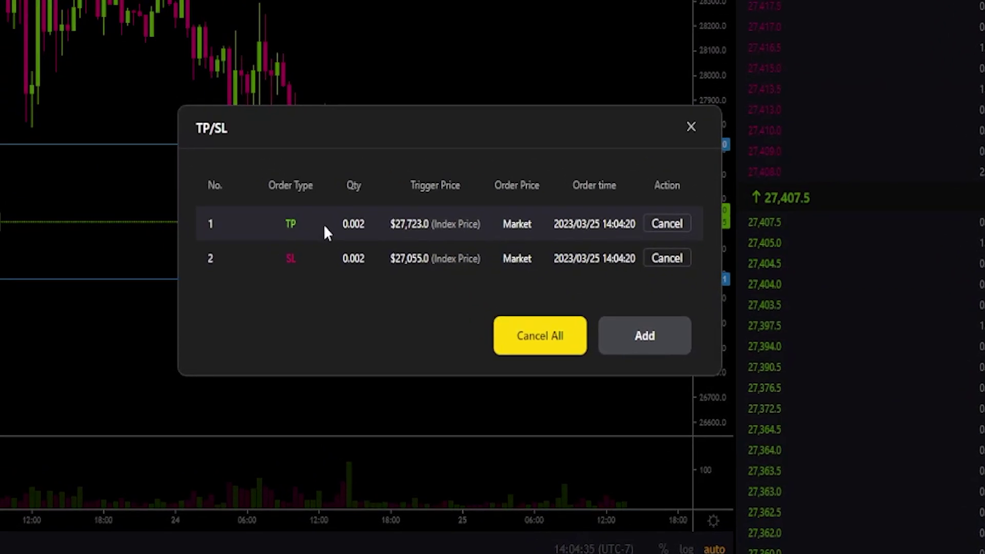
left_click_drag(268, 154, 475, 164)
left_click_drag(358, 275, 473, 276)
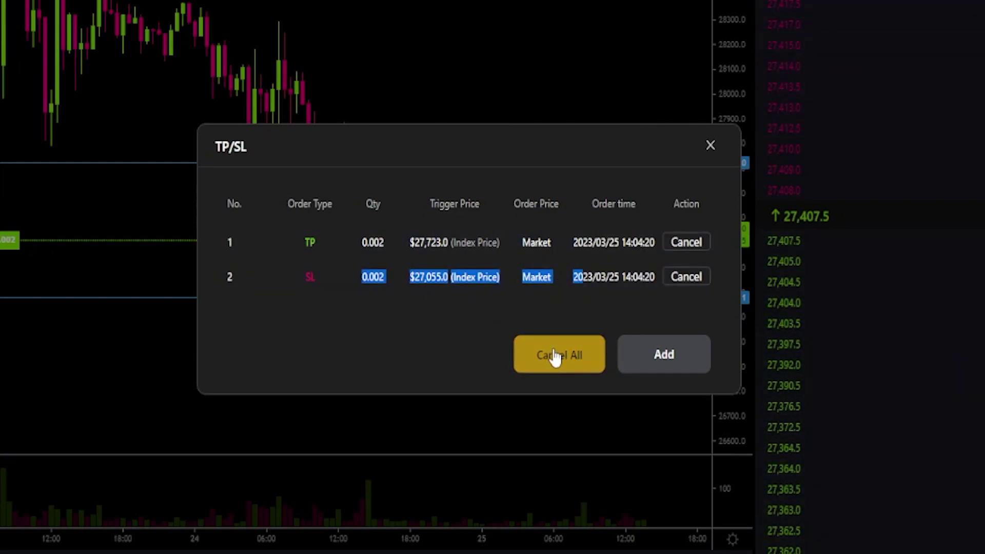
left_click(582, 347)
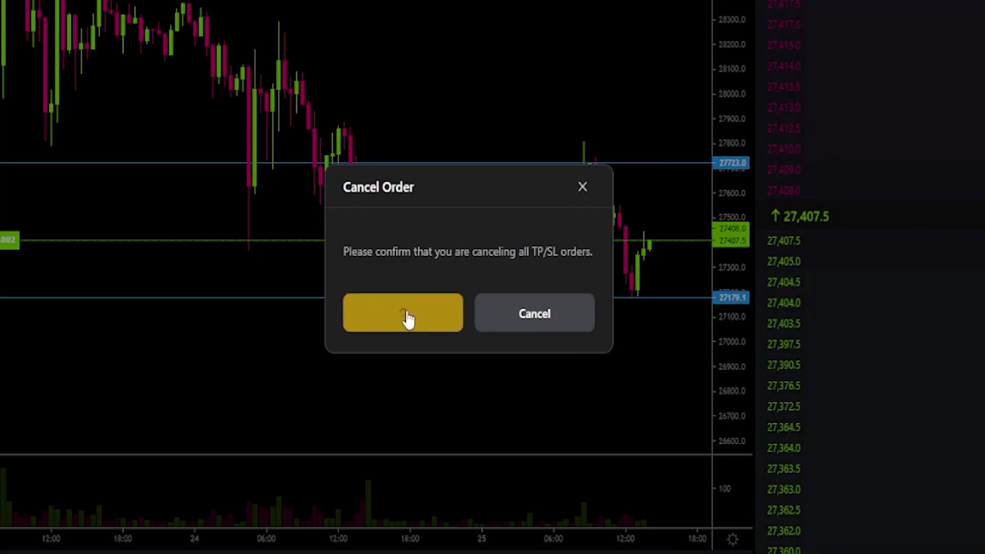